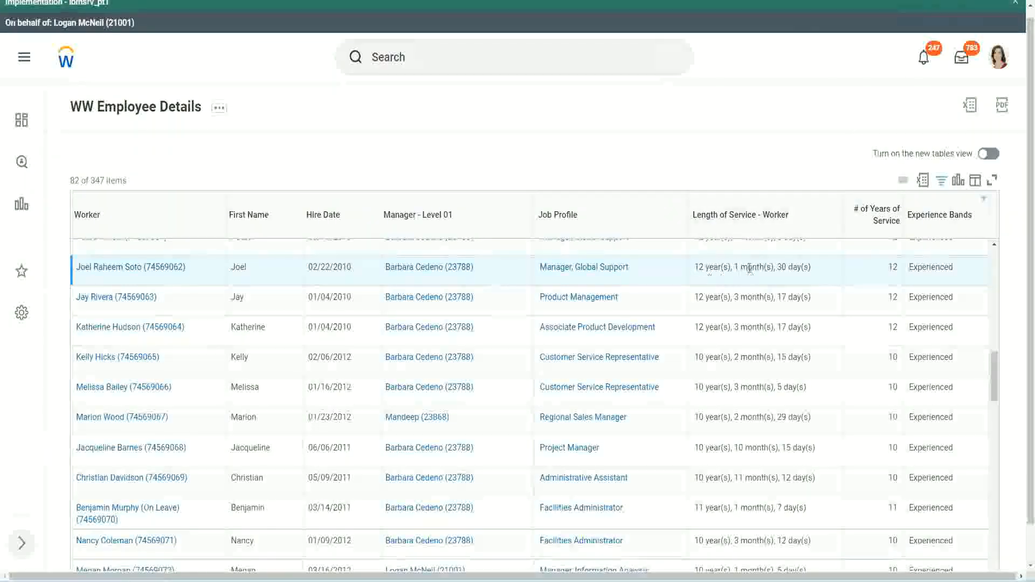
Step: Compare workers' length-of-service text with their number of years of service in the WW Employee Details report
drag(699, 268, 695, 274)
click(730, 266)
drag(693, 268, 793, 267)
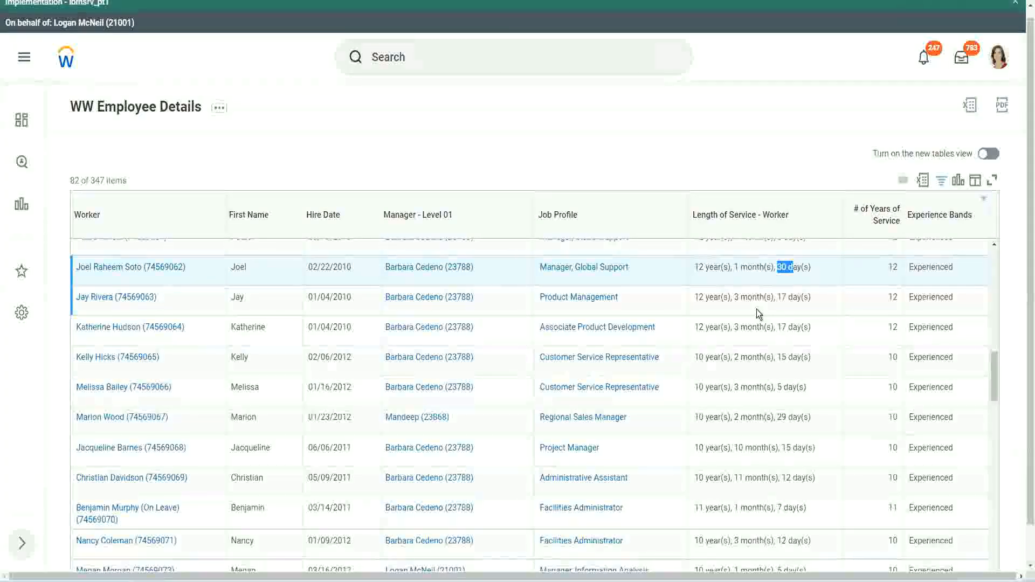
double_click(894, 266)
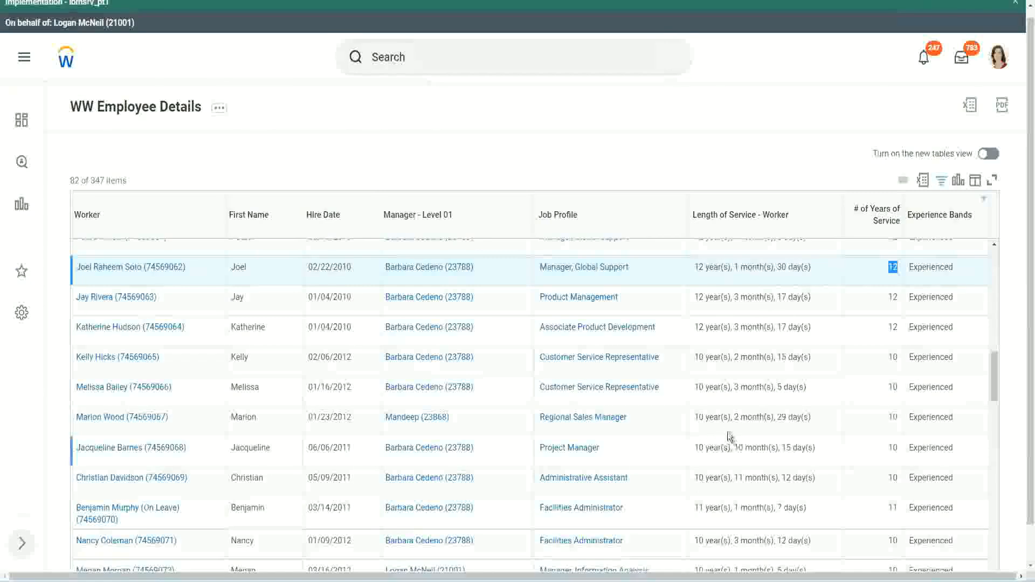
click(722, 479)
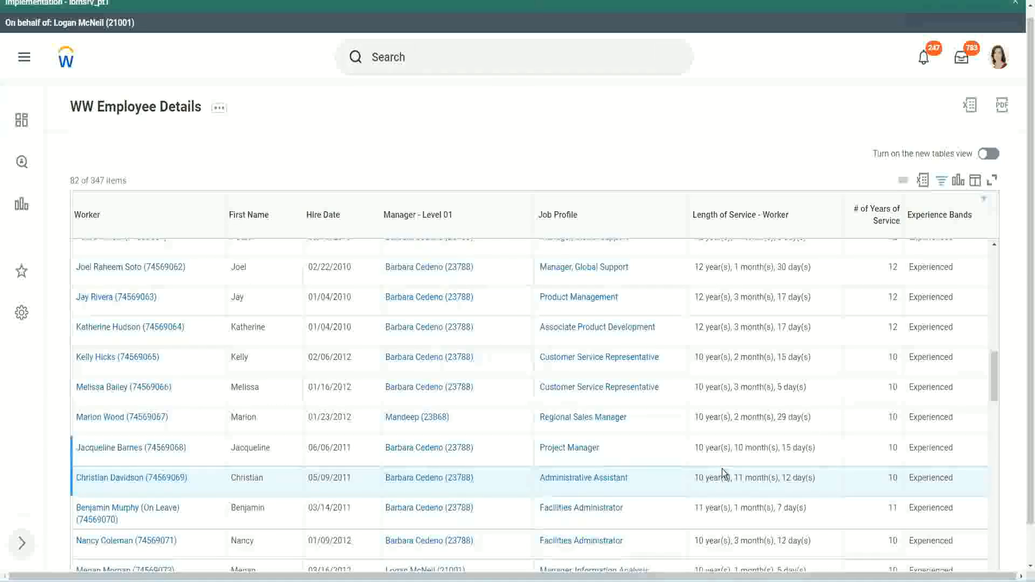
click(773, 448)
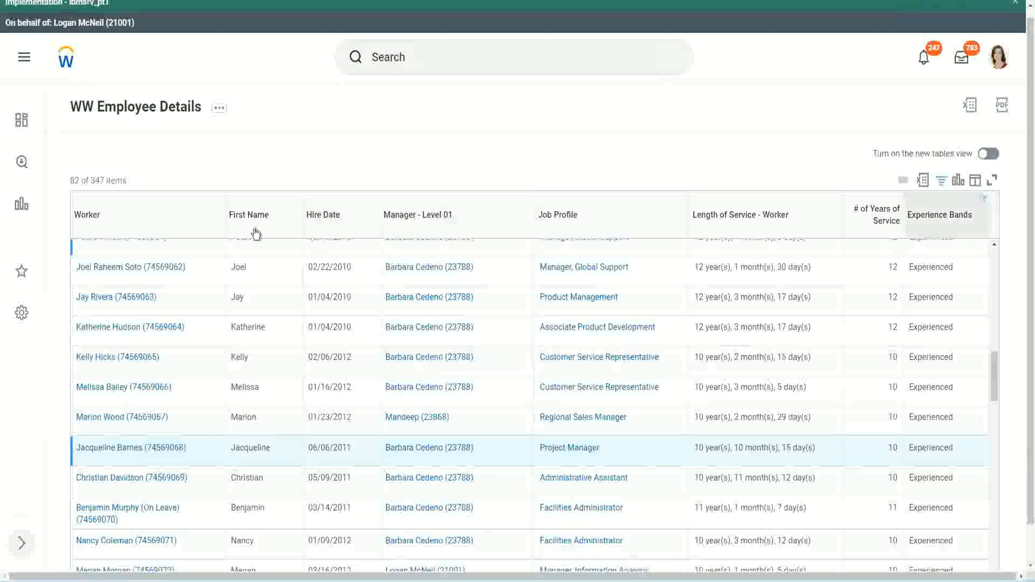
Step: From the WW Employee Details report definition, open the CF-WW-Eval Exp-Derive Experience Bands from Years of Service field in a new tab
click(179, 116)
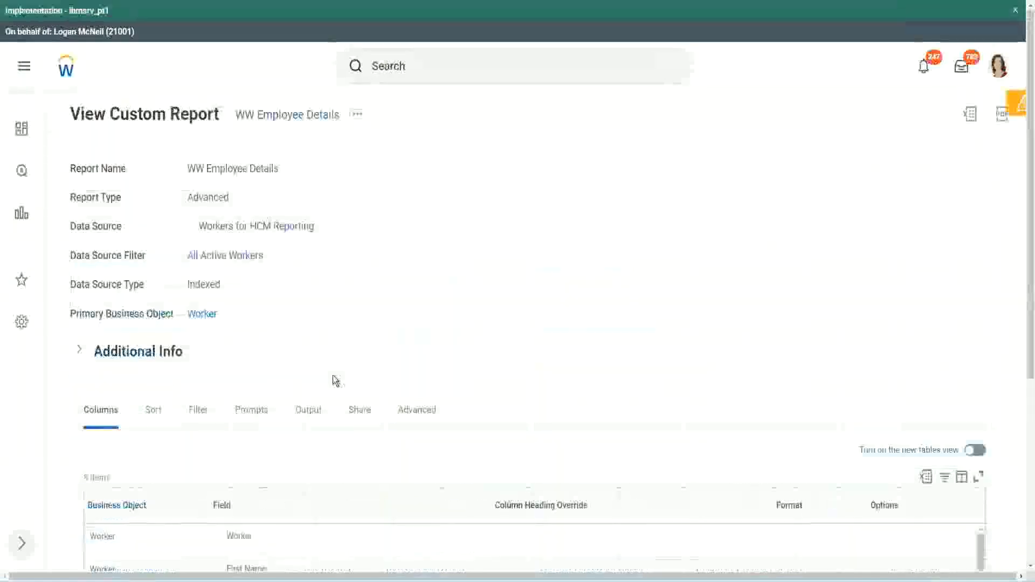
scroll(337, 374, down, 5)
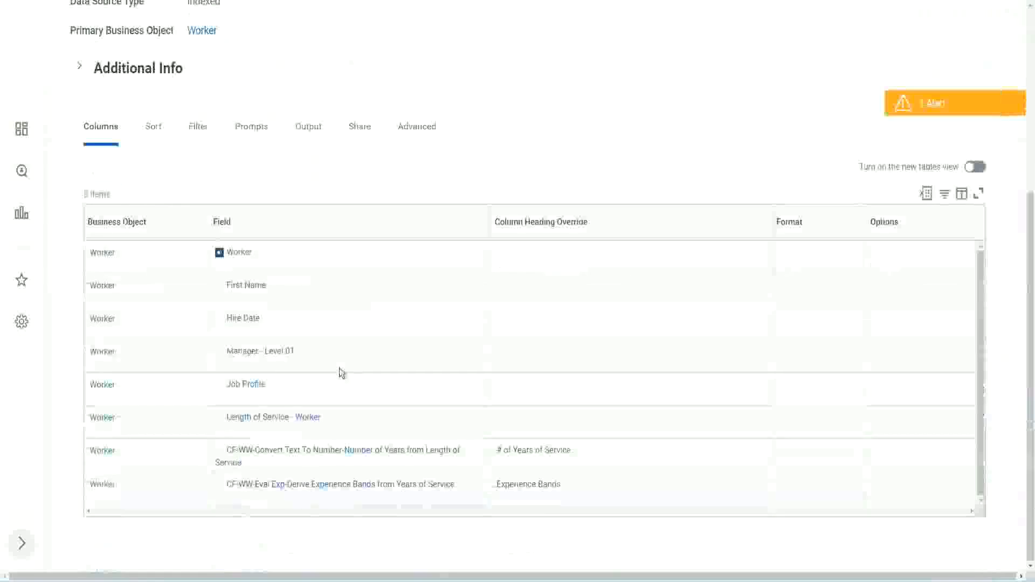
right_click(282, 490)
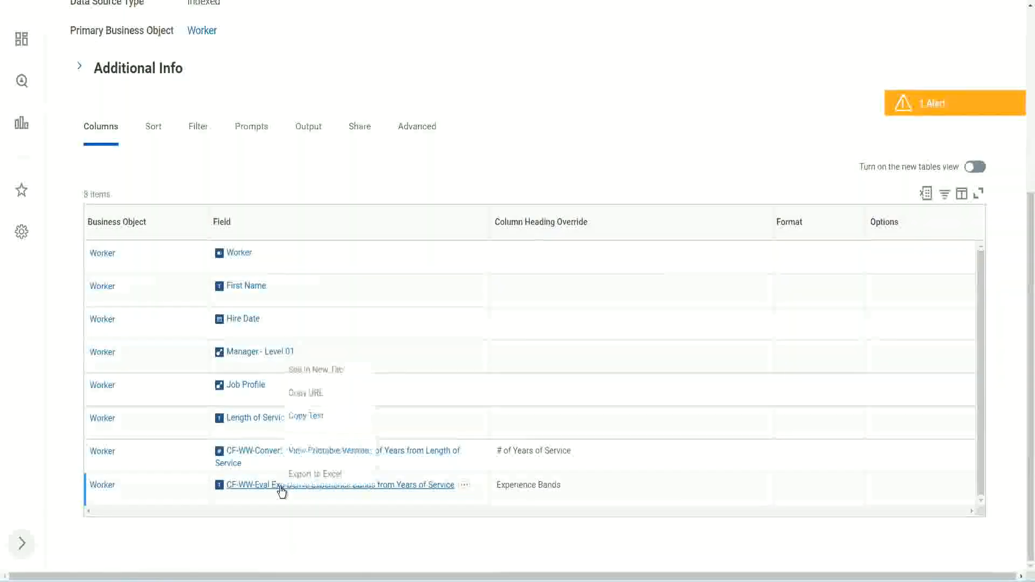
click(325, 370)
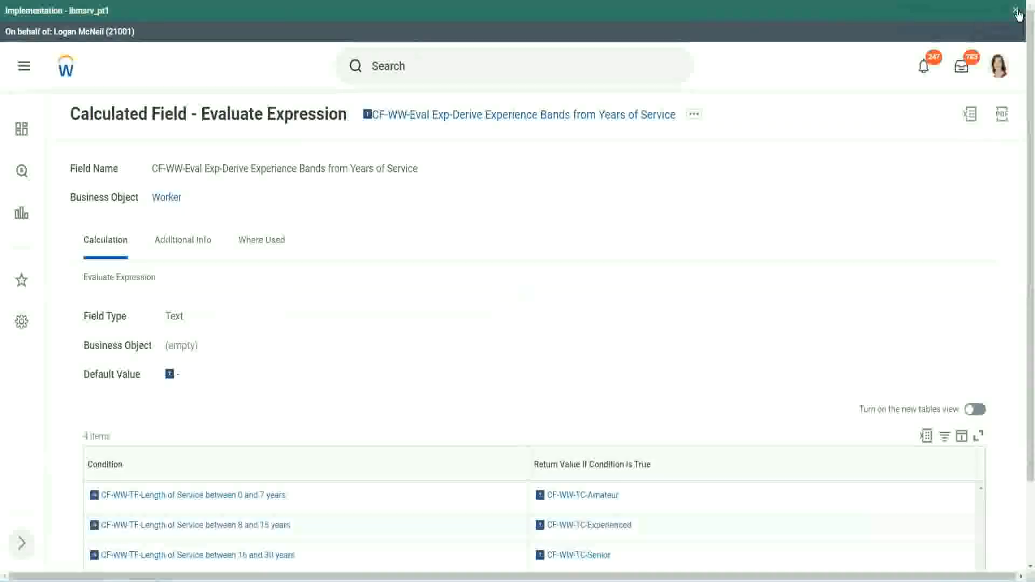
Step: Close the implementation banner and review the calculated field's length-of-service conditions and their return values
click(1017, 11)
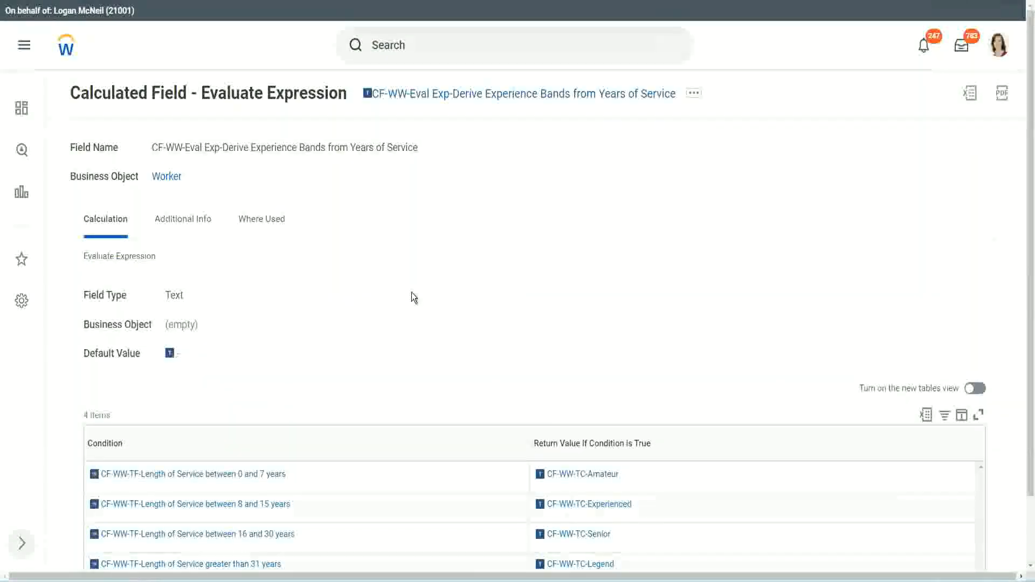
scroll(412, 298, down, 1)
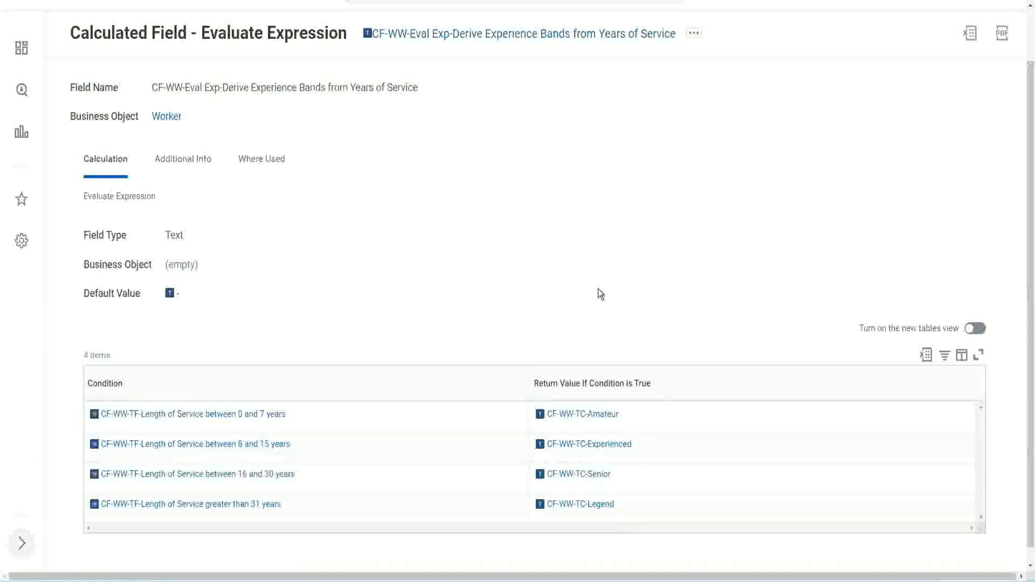
click(469, 380)
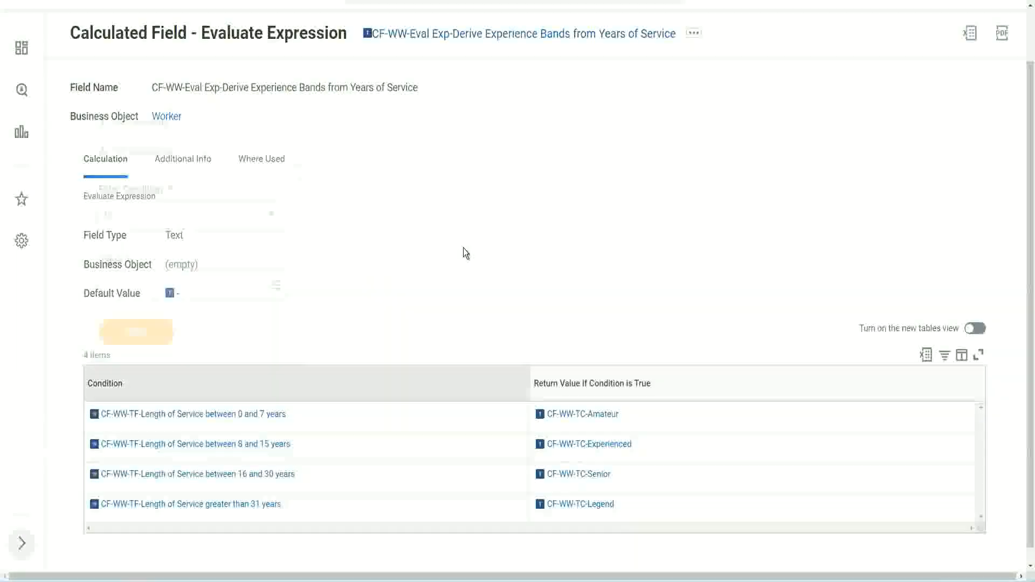
click(462, 249)
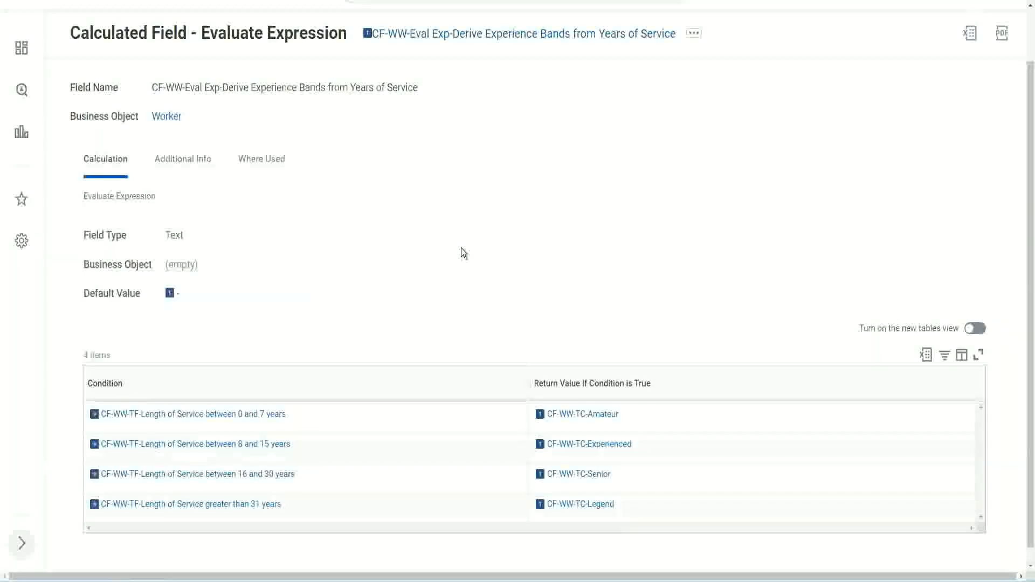
Step: Copy the existing calculated field's name and return to the WW Employee Details report definition
right_click(455, 38)
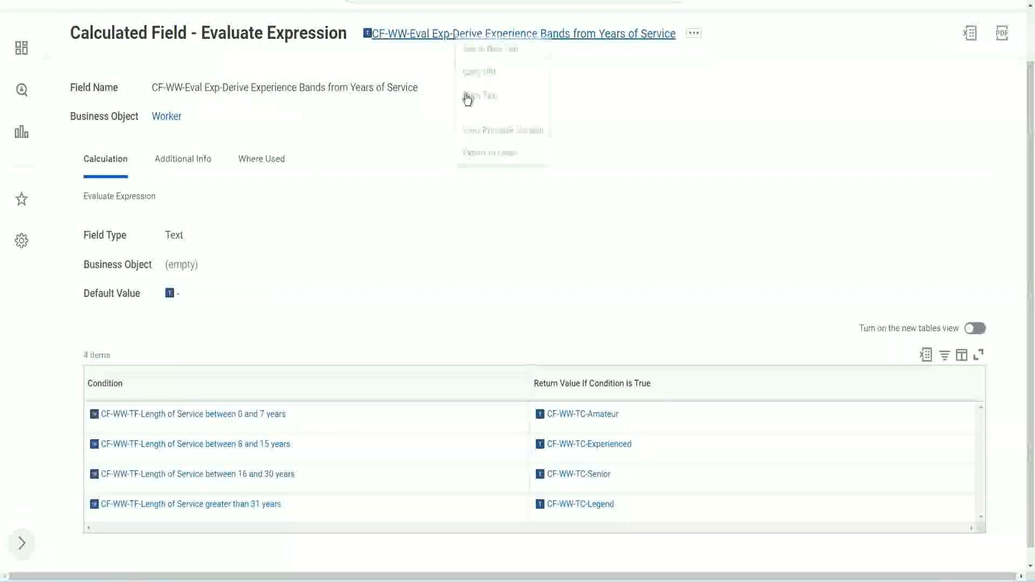
click(398, 194)
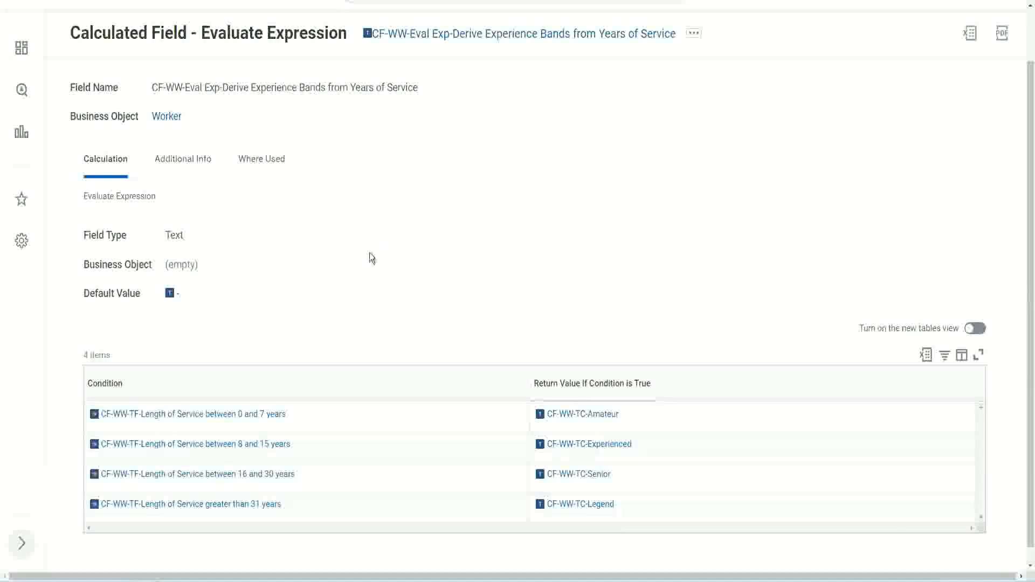
scroll(402, 214, up, 2)
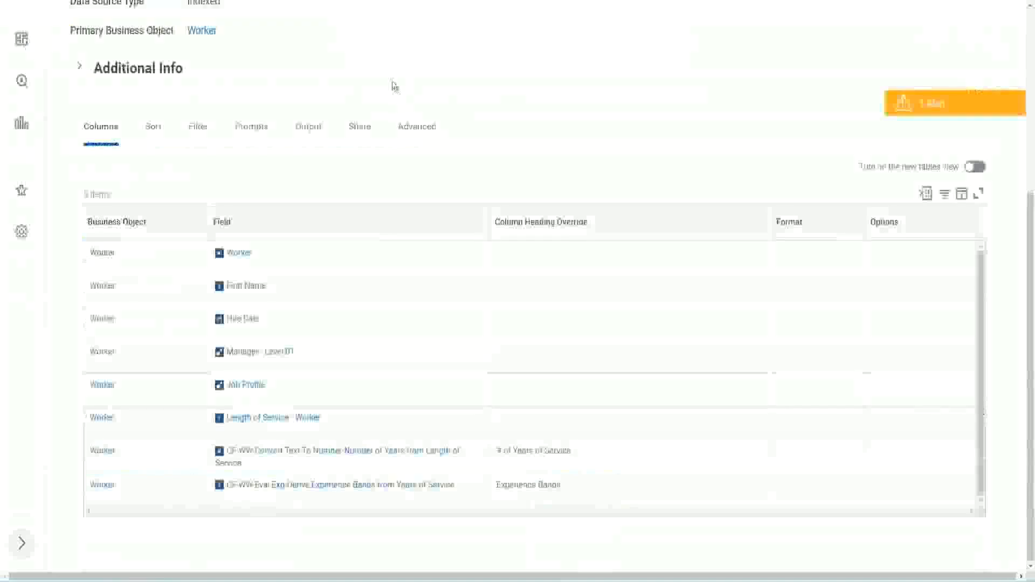
scroll(393, 85, up, 5)
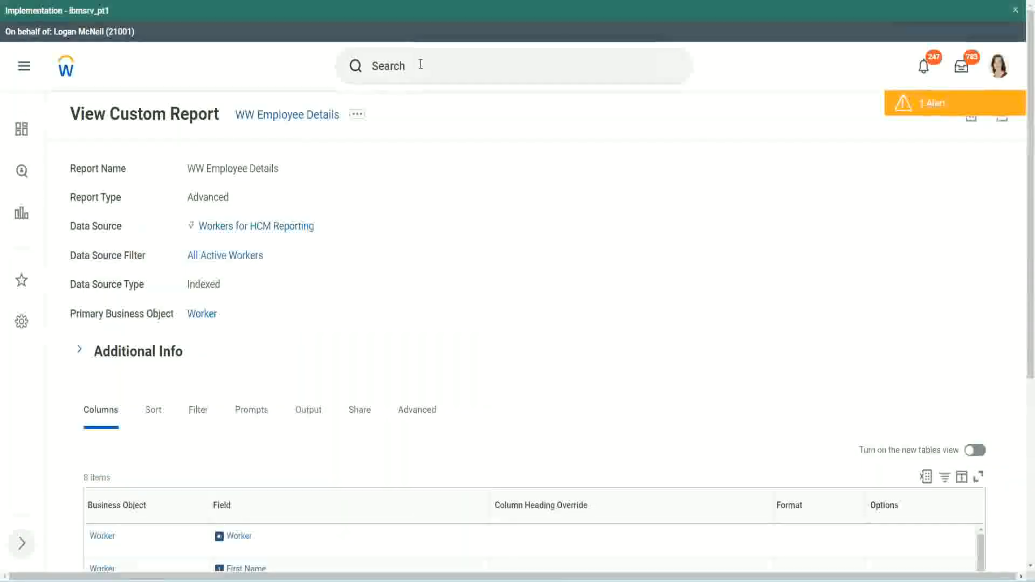
Step: Search for "create cal field" and open the Create Calculated Field task
click(420, 64)
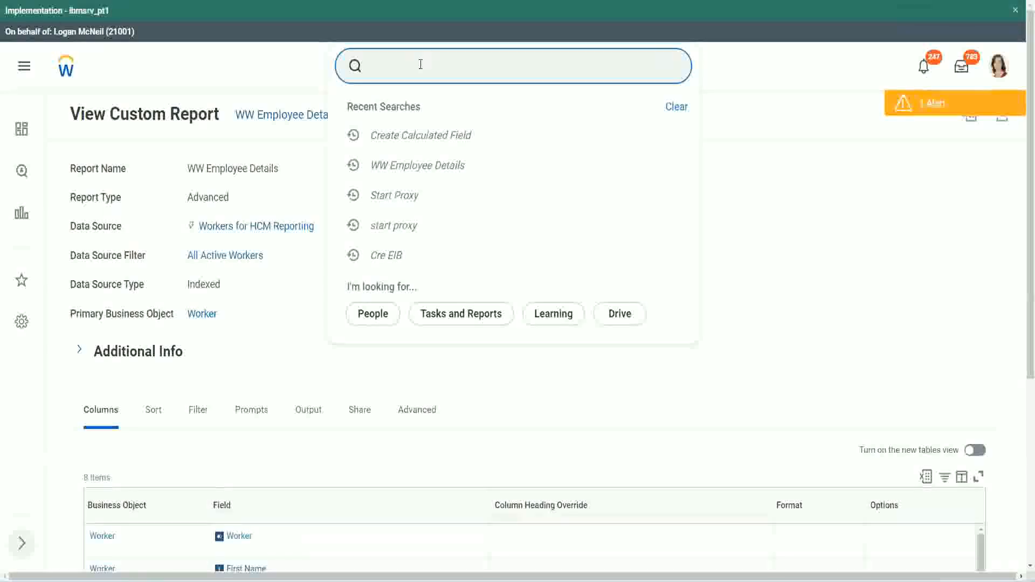
text(create cal field)
click(434, 112)
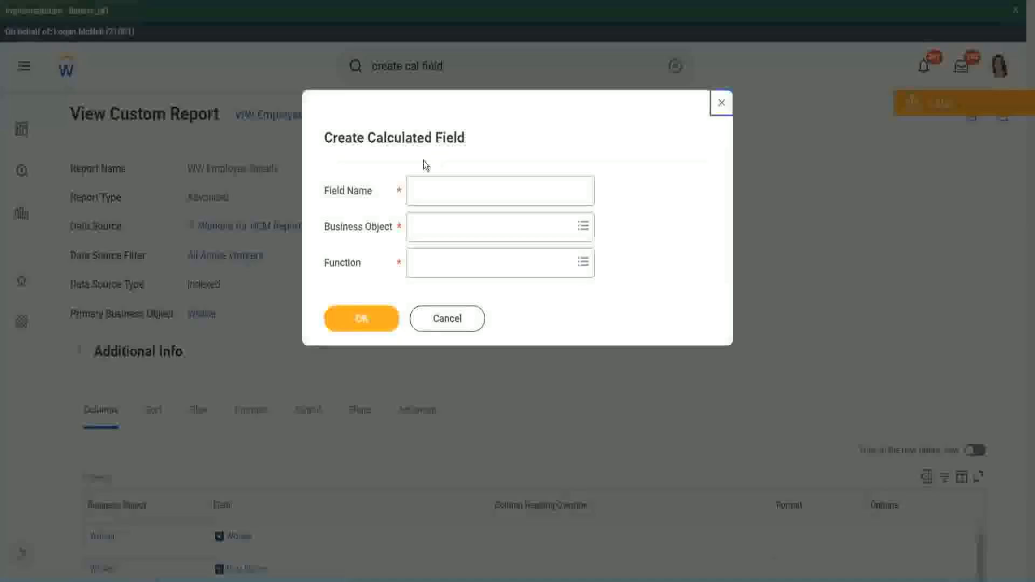
Step: Paste the copied name as the new field's name and insert "Bands" after "Eval Exp"
click(438, 193)
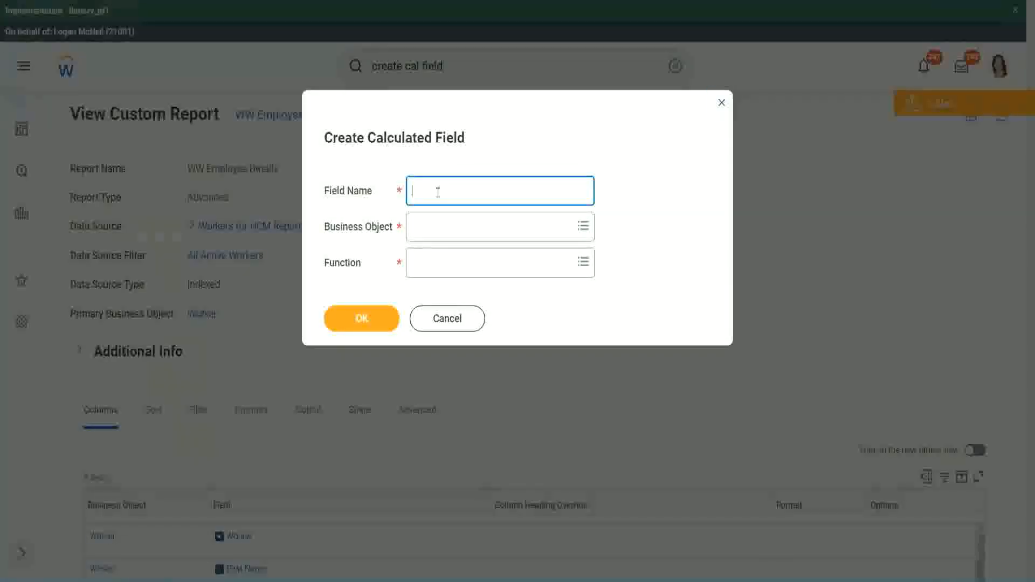
key(ctrl+v)
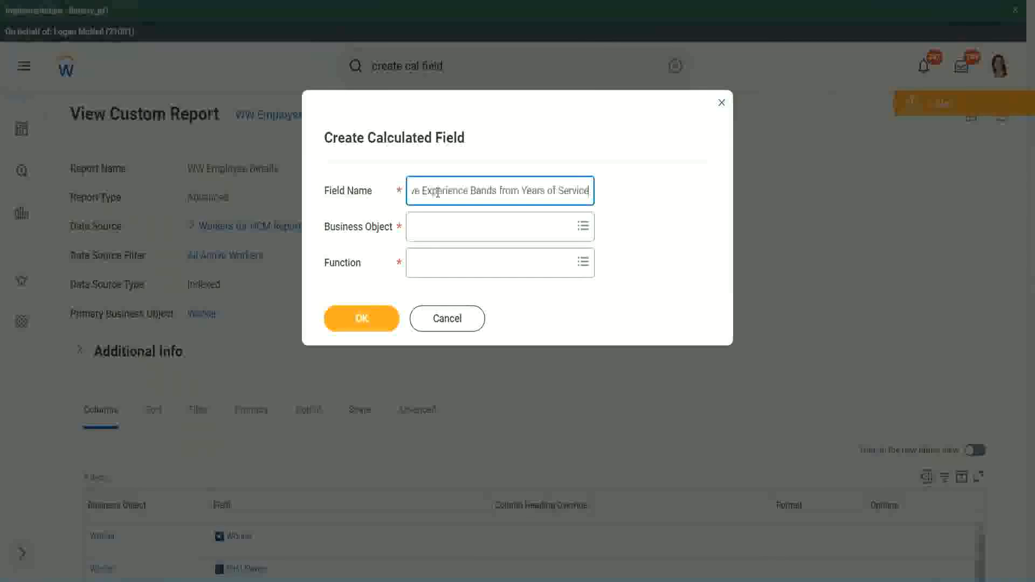
drag(438, 192, 377, 174)
click(470, 192)
double_click(471, 193)
click(480, 193)
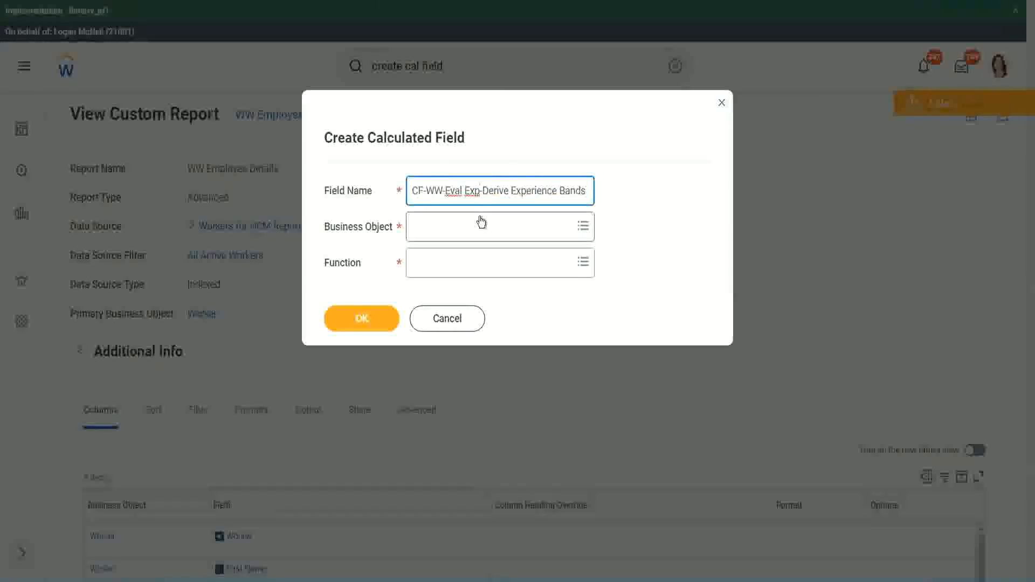
text(bands)
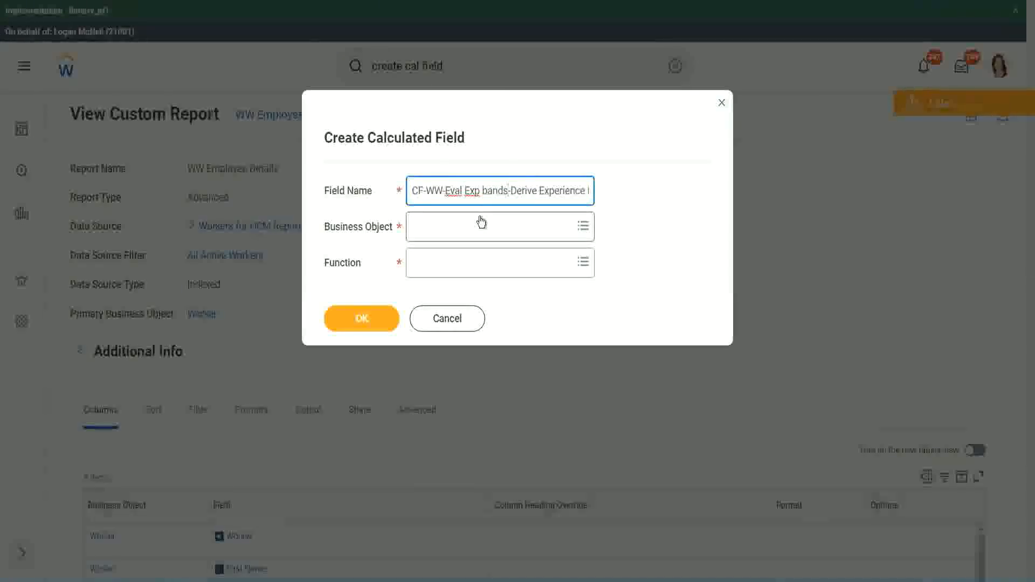
key(Left)
key(Left)
key(shift+Left)
text(B)
key(Right)
key(Right)
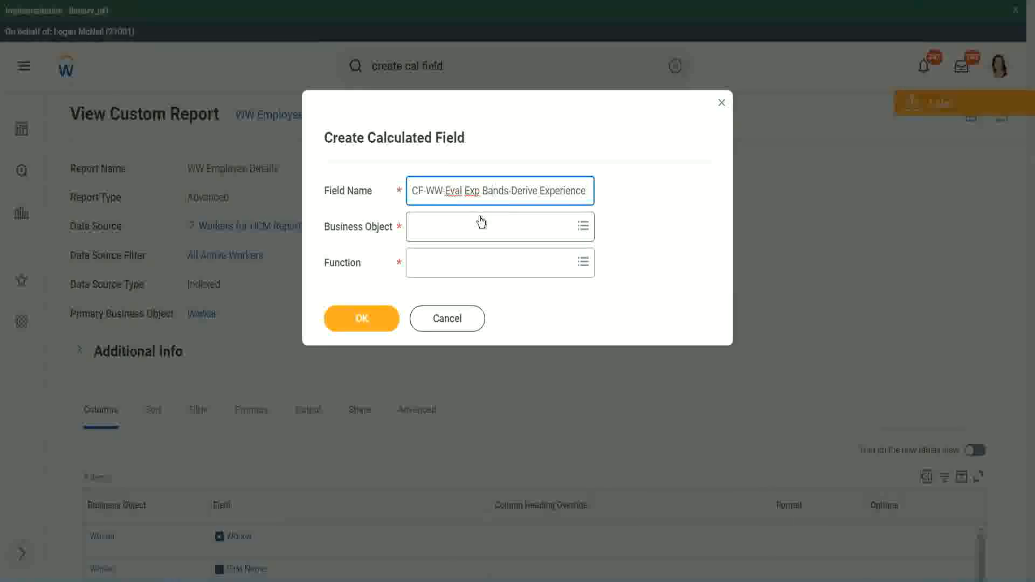
Step: Replace "Derive" with "Determine" in the new calculated field's name
key(Right)
key(Right)
key(Right)
key(Right)
key(Right)
key(Right)
key(Right)
key(Right)
key(Right)
key(Right)
key(Right)
key(Right)
key(Right)
key(Right)
key(Right)
key(Right)
key(Right)
key(Right)
key(Right)
key(Right)
key(Right)
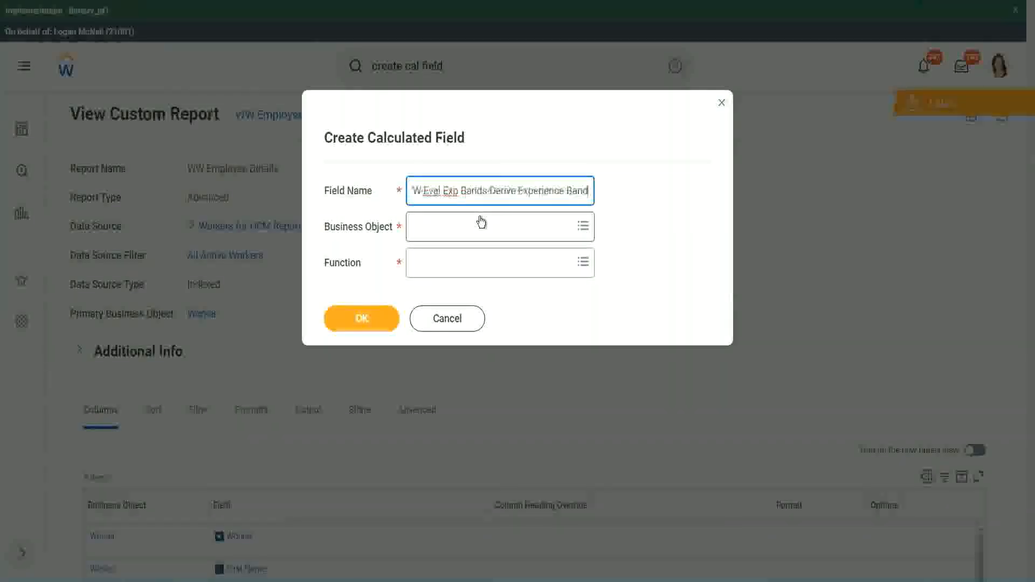
key(Left)
key(Left)
key(Left)
key(Left)
key(Left)
key(Left)
key(Left)
key(Left)
key(Left)
key(Left)
key(Left)
key(Left)
key(Left)
key(Left)
key(Left)
key(Left)
key(Left)
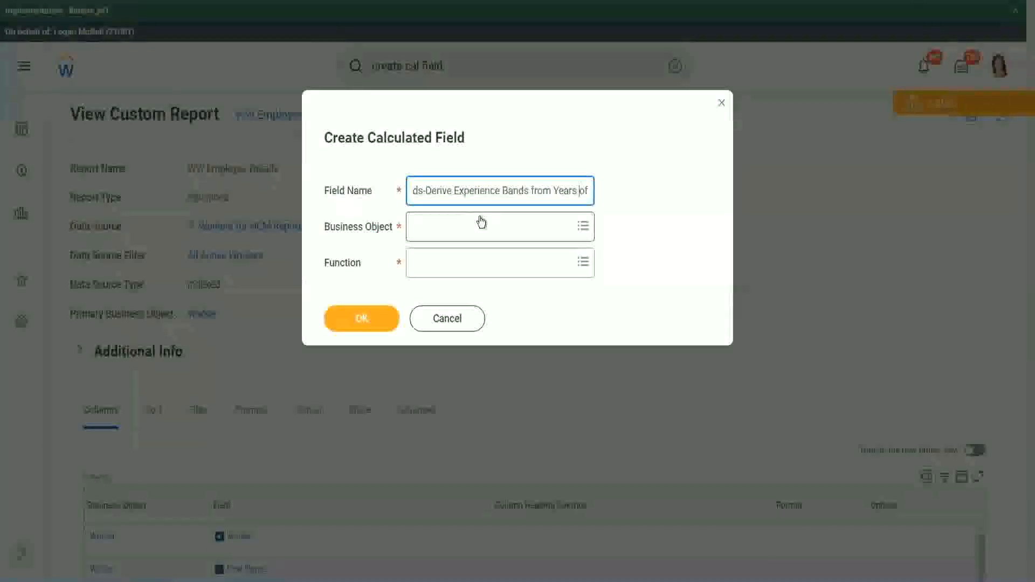
key(Left)
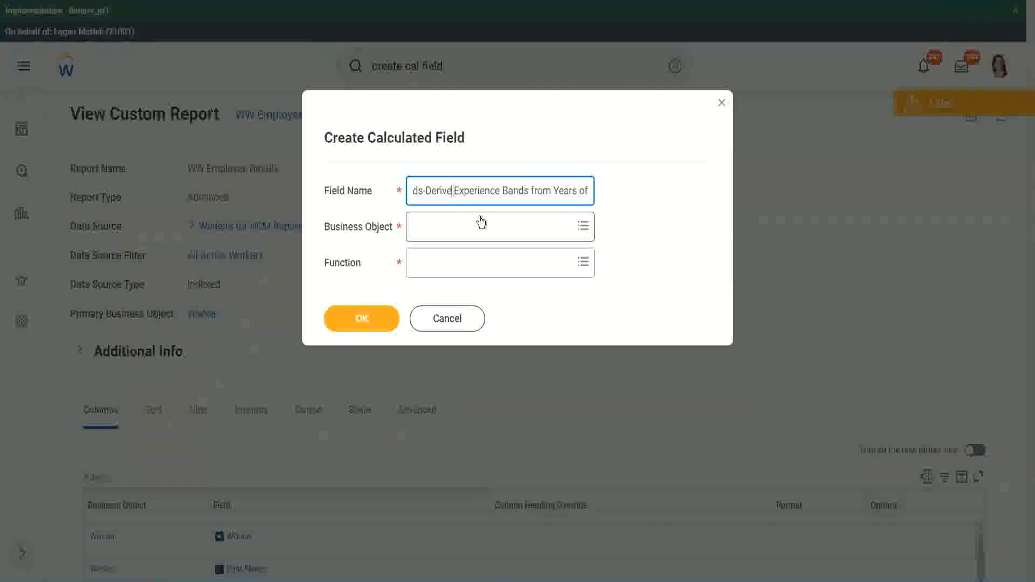
key(shift+Left)
key(shift+Left)
key(shift+Left)
key(shift+Left)
key(shift+Left)
text(Determine)
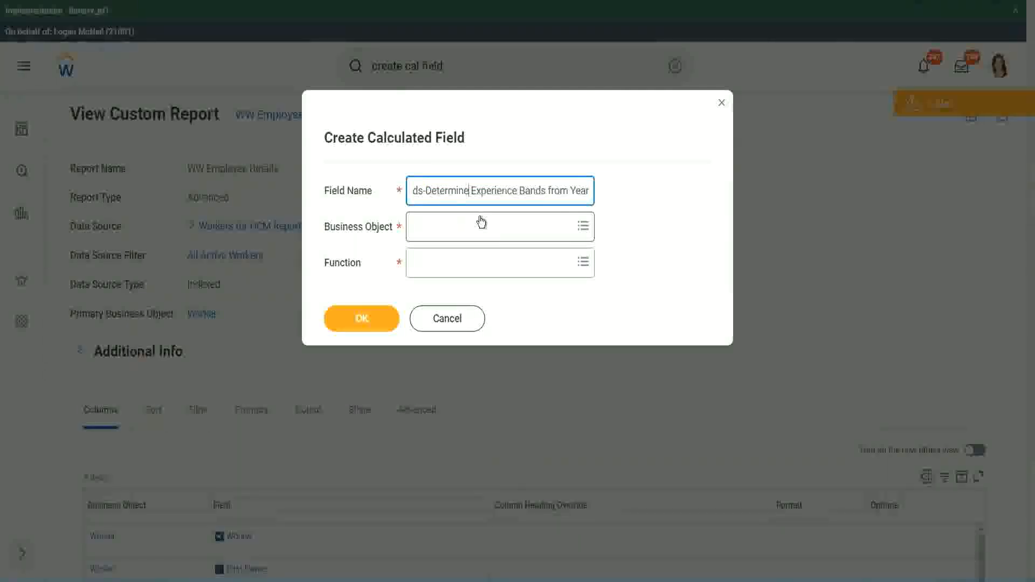
key(Right)
key(Right)
key(Right)
key(Right)
key(Right)
key(Right)
key(Right)
key(Right)
key(Right)
key(Right)
key(Right)
key(Right)
key(Right)
key(Right)
key(Right)
key(Right)
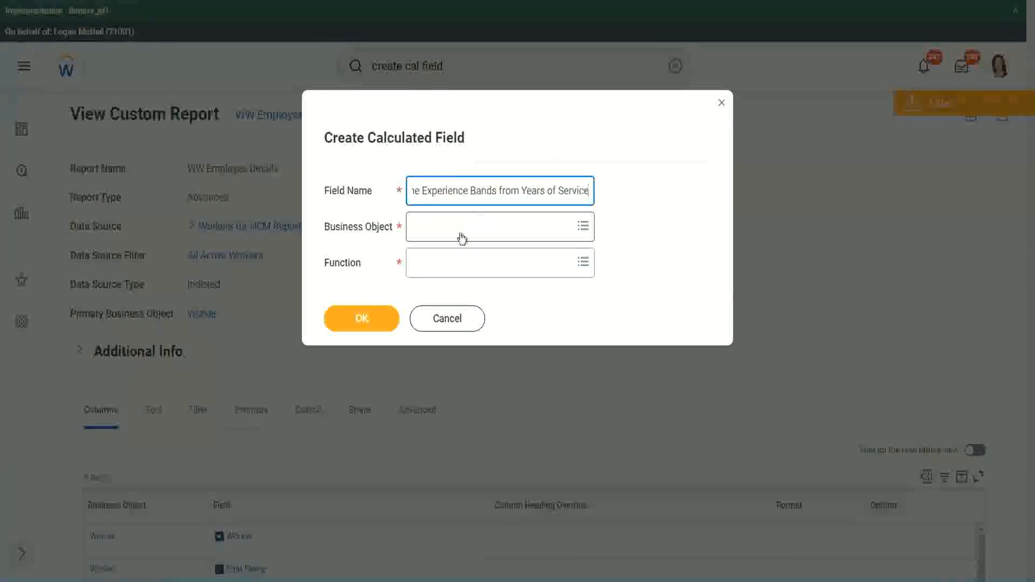
Step: Set the calculated field's business object to Worker
click(460, 227)
text(work)
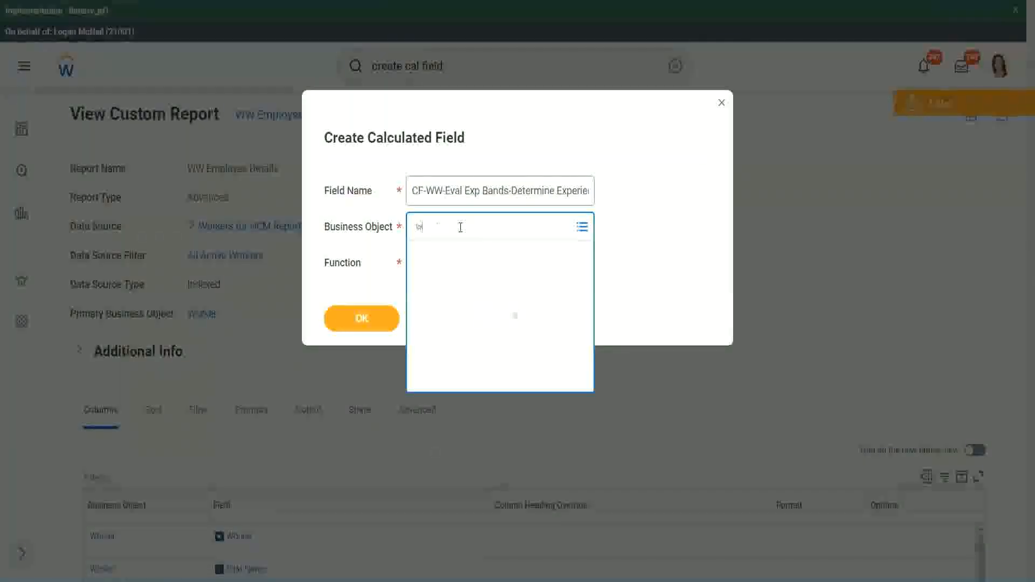
key(Return)
text(er)
key(Return)
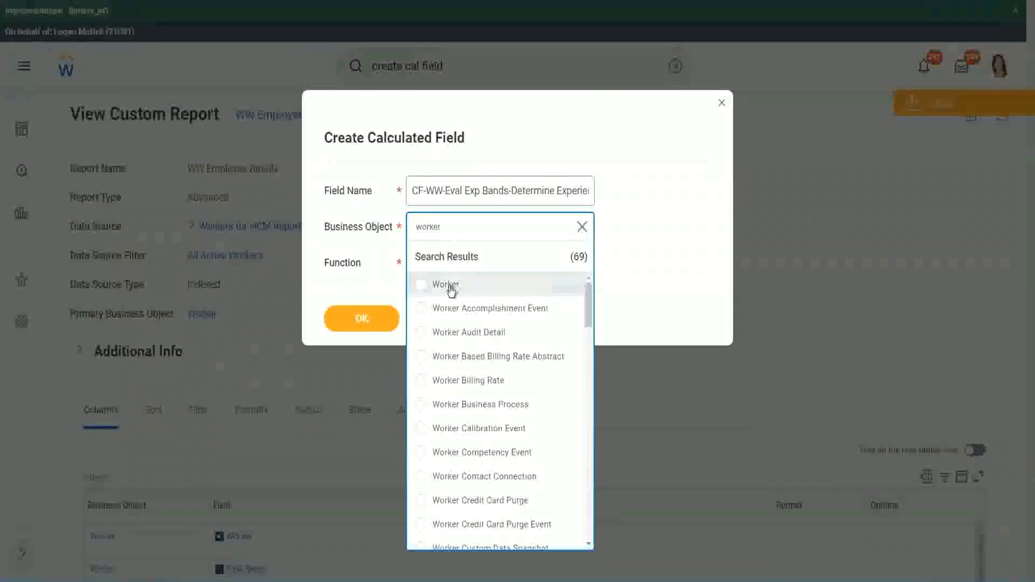
click(441, 284)
Step: Set the calculated field's function to Evaluate Expression Band
click(438, 263)
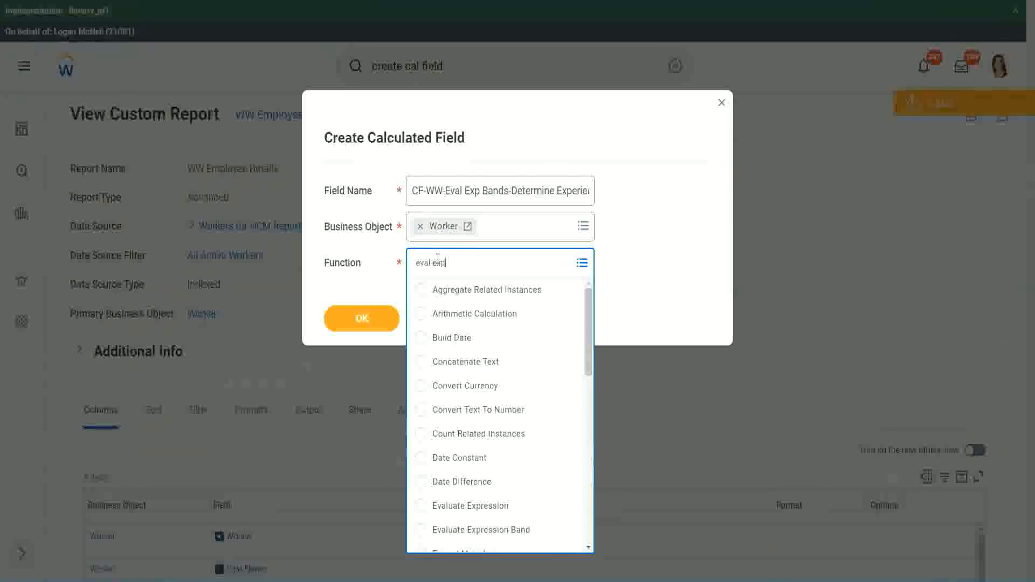
key(Return)
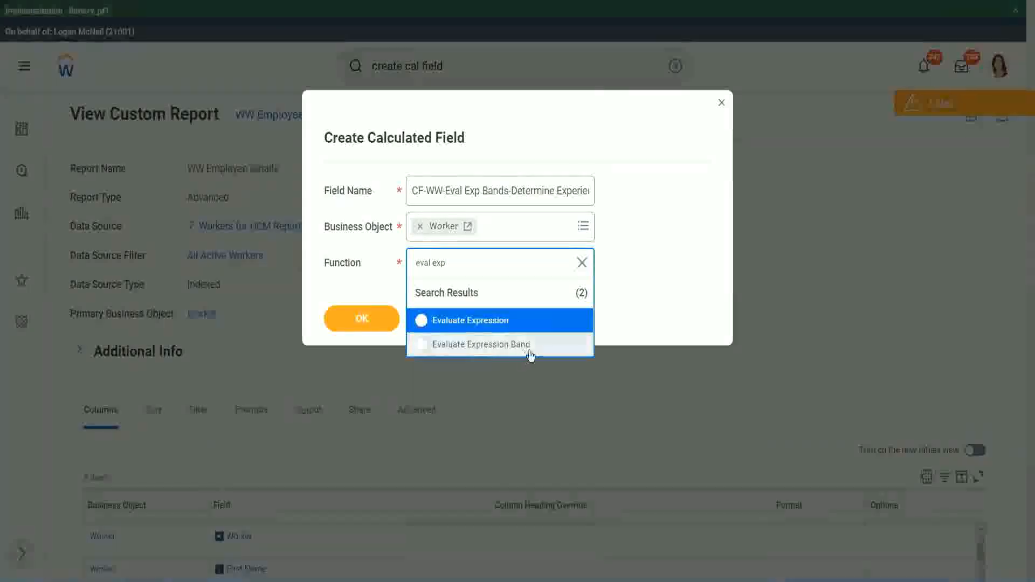
click(522, 350)
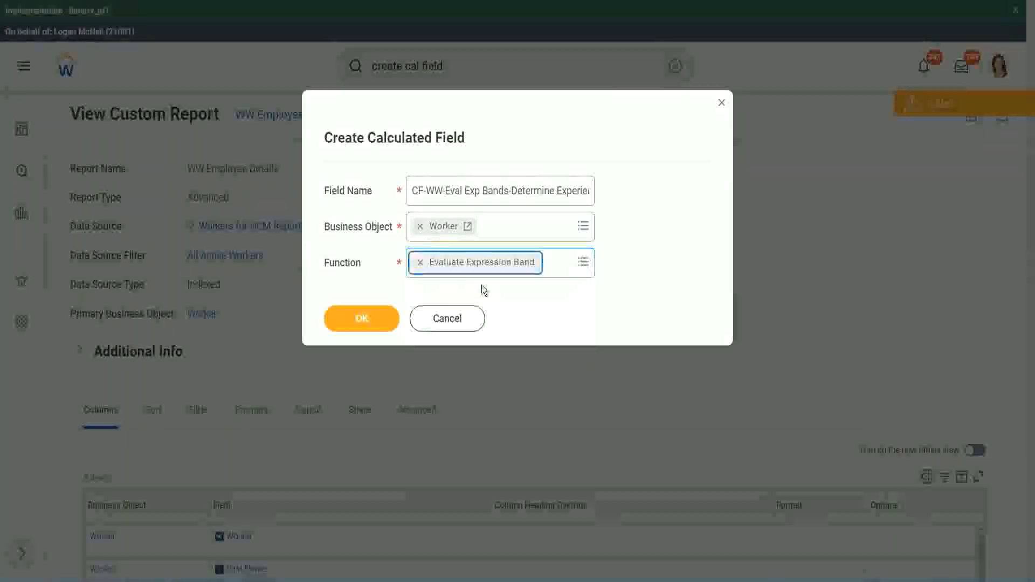
Step: Shorten "Eval Exp Bands" to "Eval Exp Band" in the field name and confirm the new calculated field's basic details
click(507, 189)
key(BackSpace)
click(367, 320)
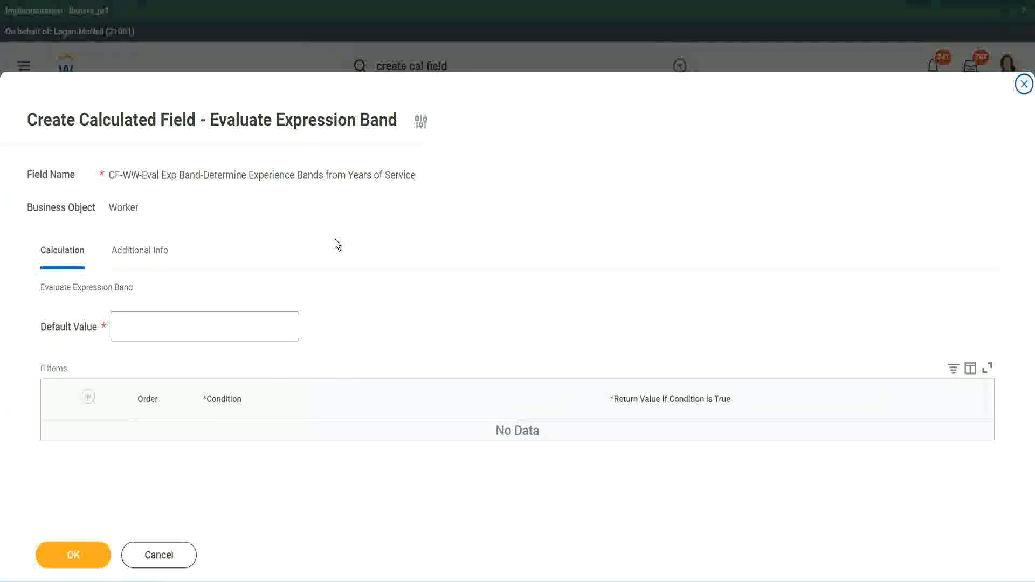
Step: Set the calculated field's default value to "-" and add the first condition row
click(150, 333)
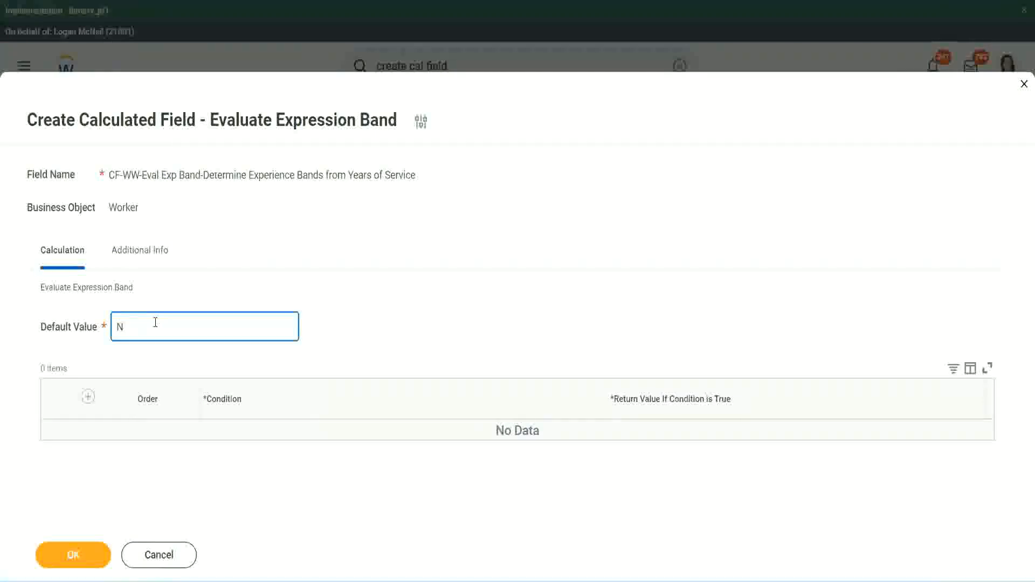
key(BackSpace)
text(()
text(-)
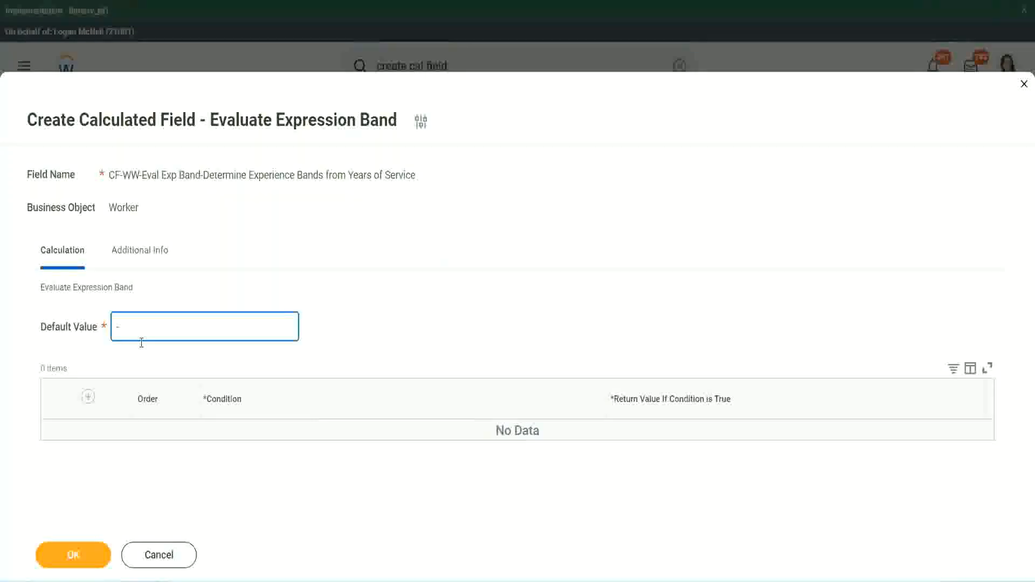
click(88, 397)
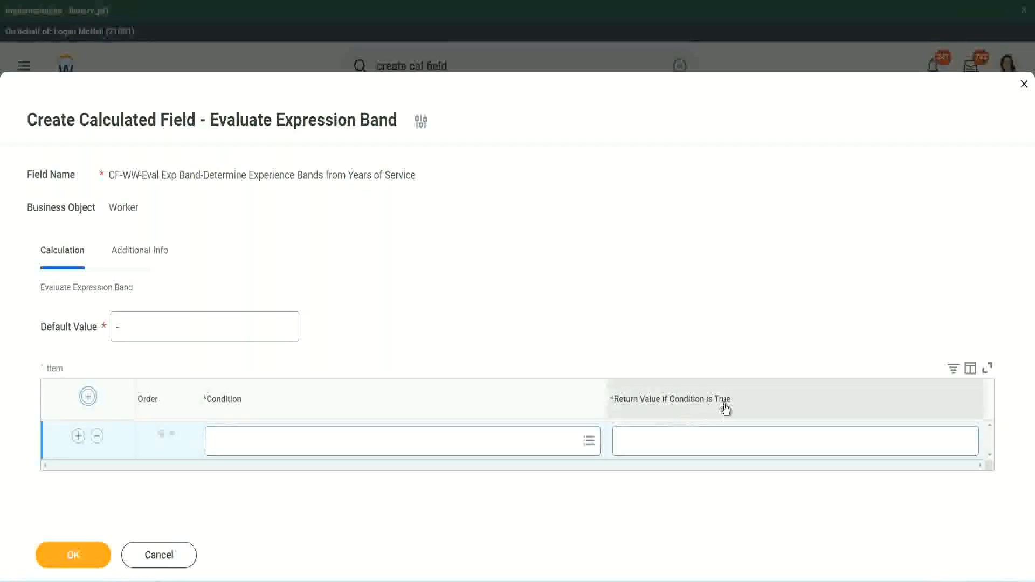
click(673, 443)
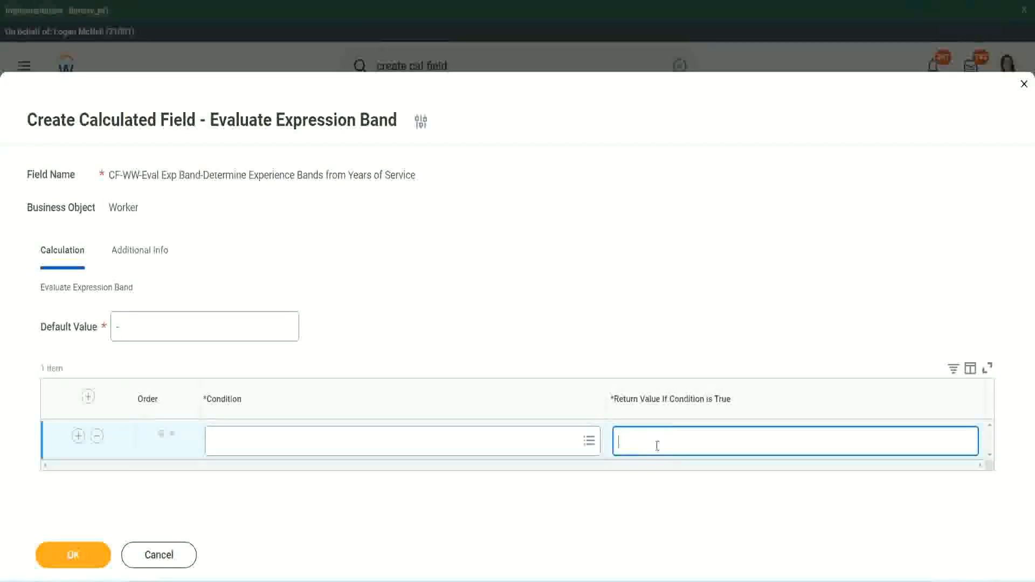
text(adkadjaidjaijdi)
key(BackSpace)
key(BackSpace)
key(BackSpace)
key(BackSpace)
key(BackSpace)
key(BackSpace)
key(BackSpace)
key(BackSpace)
key(BackSpace)
key(BackSpace)
key(BackSpace)
key(BackSpace)
key(BackSpace)
key(BackSpace)
key(BackSpace)
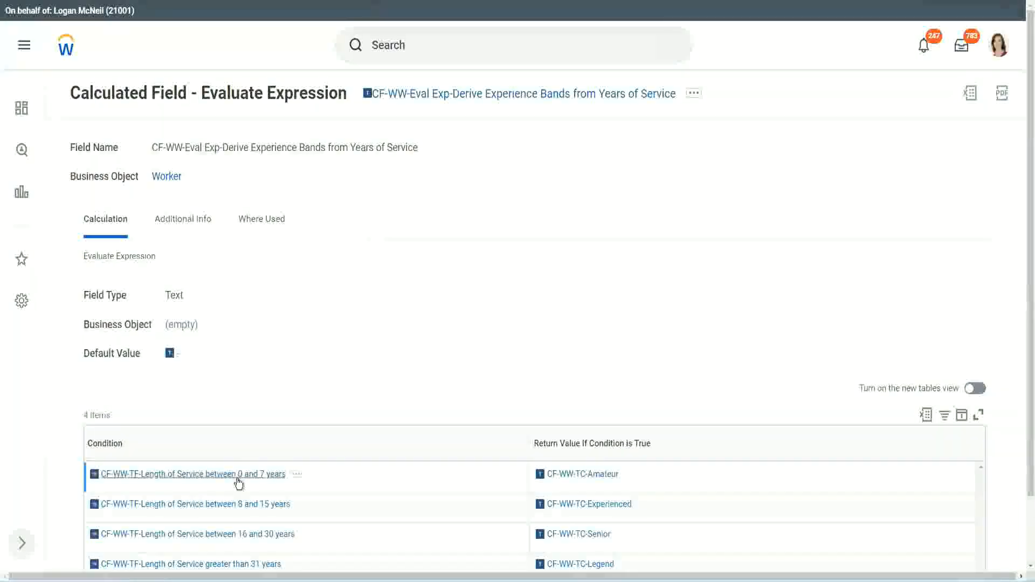
Step: Copy CF-WW-TF-Length of Service between 0 and 7 years from the existing Evaluate Expression field into the first condition, returning Amateur
right_click(239, 483)
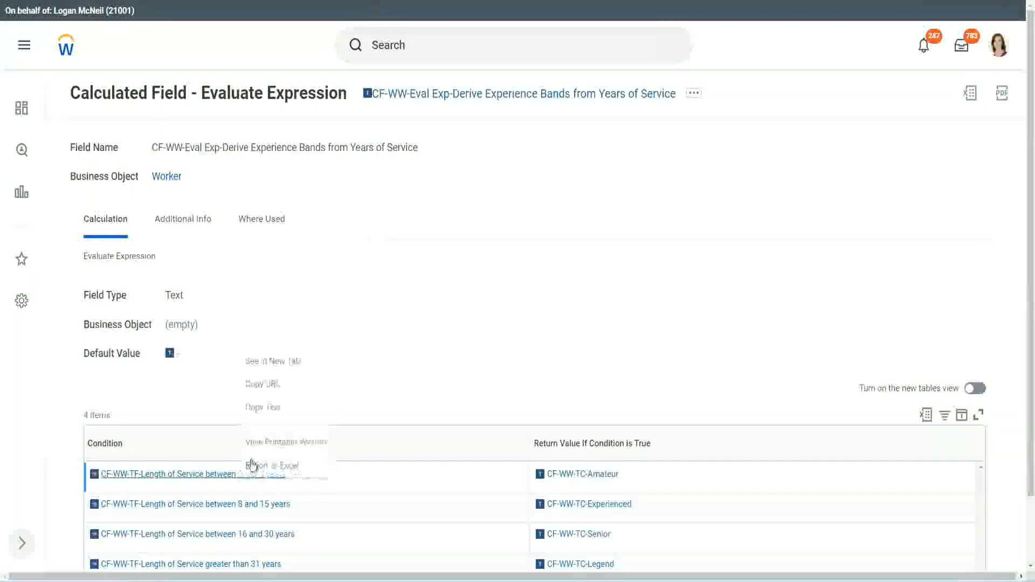
click(277, 408)
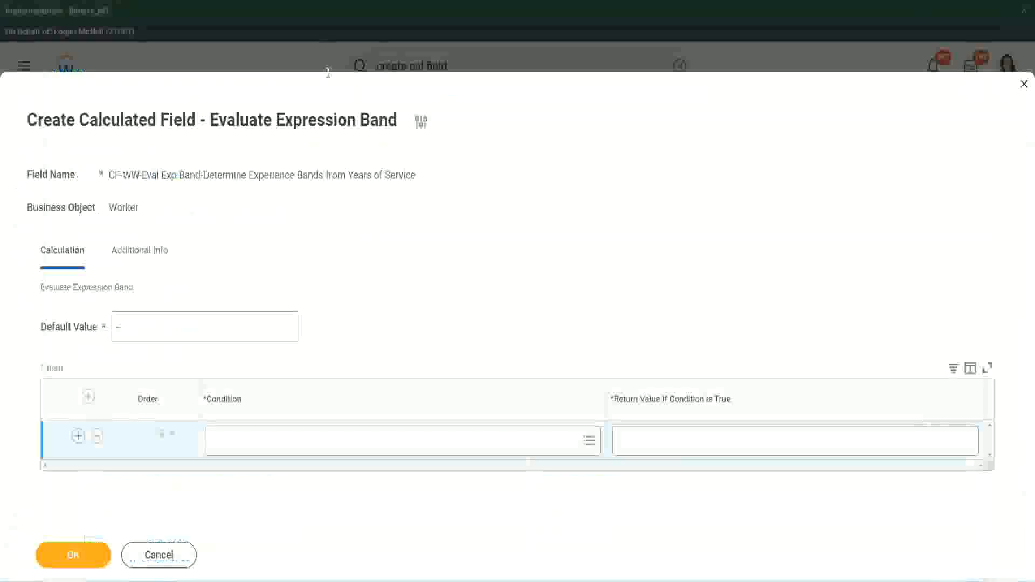
click(262, 447)
key(ctrl+v)
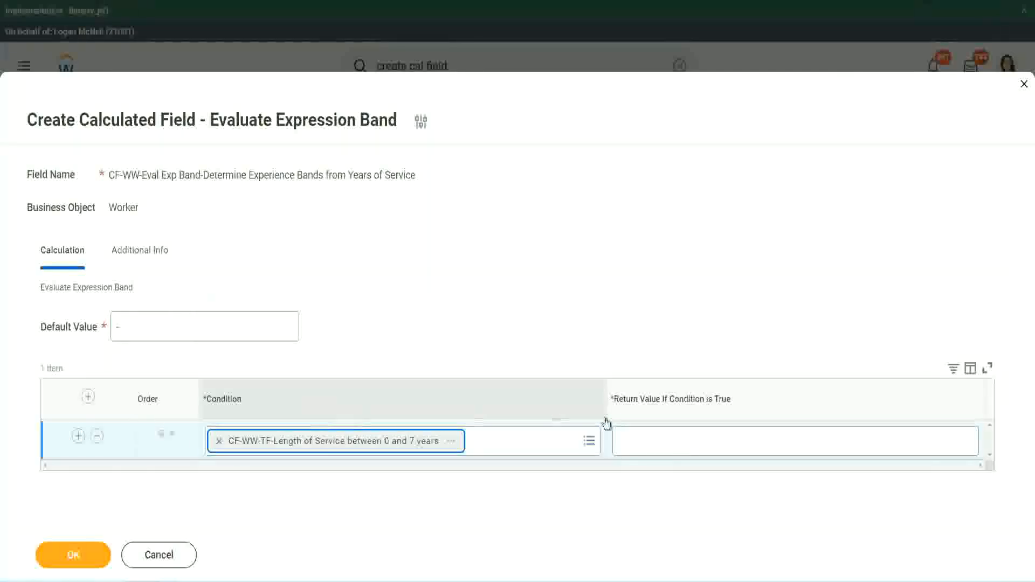
click(655, 432)
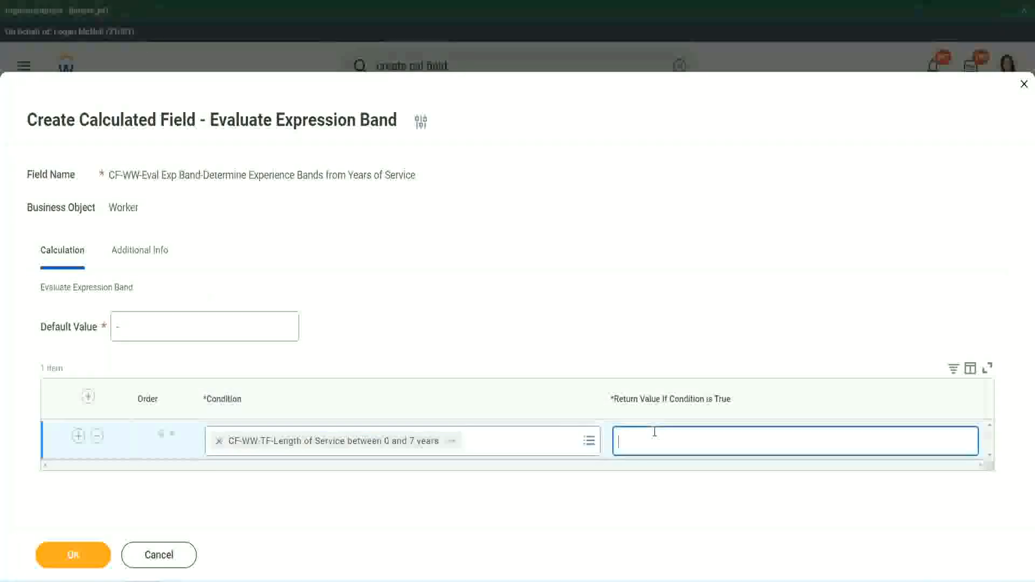
text(Amateur)
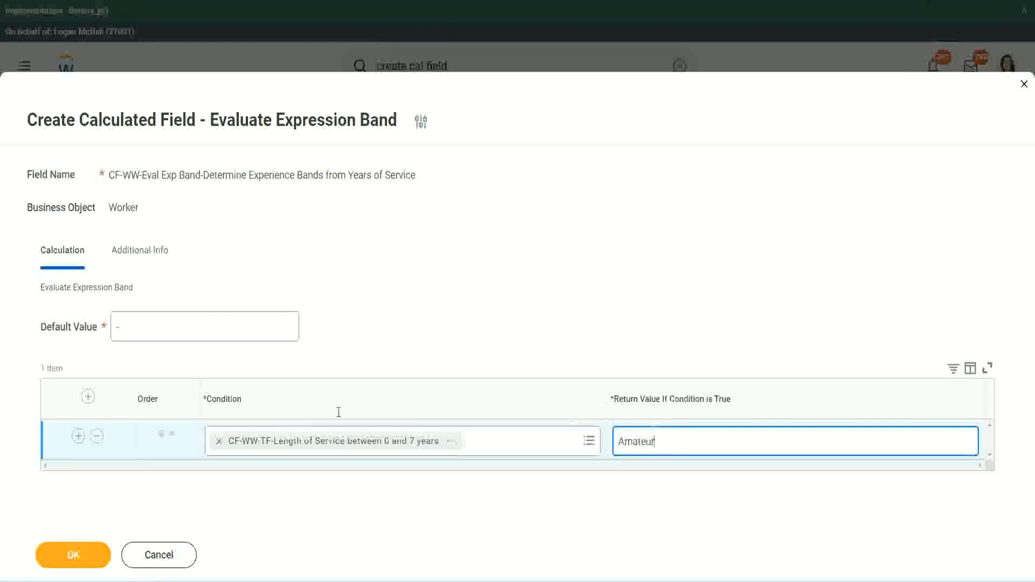
Step: Add three more empty condition rows below the Amateur row
click(79, 436)
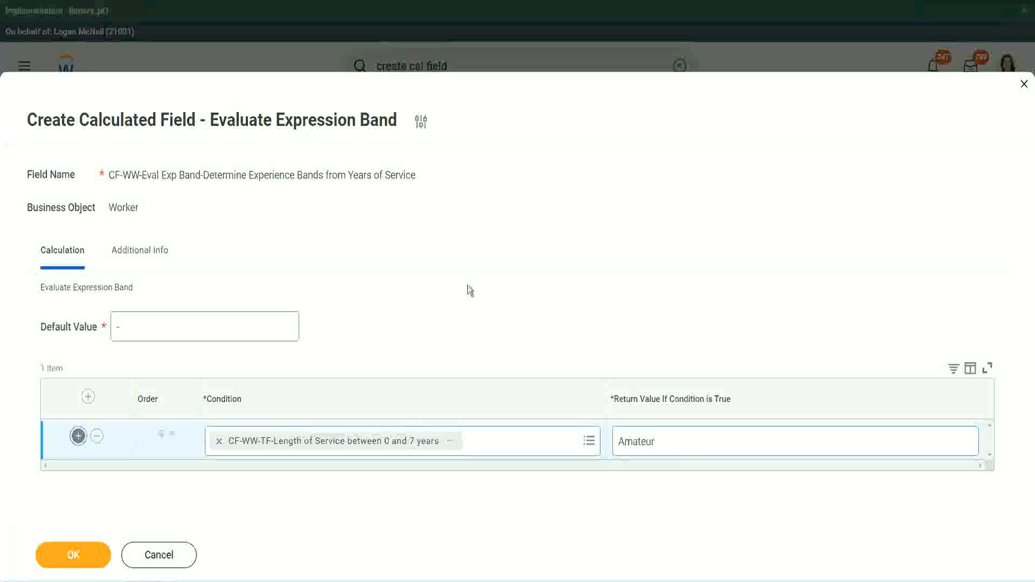
click(78, 436)
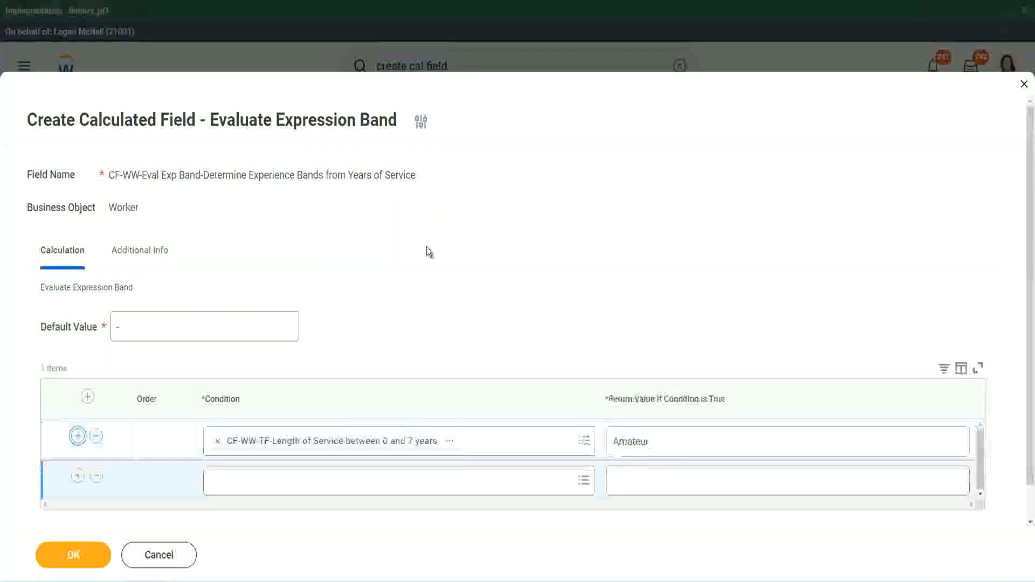
click(79, 475)
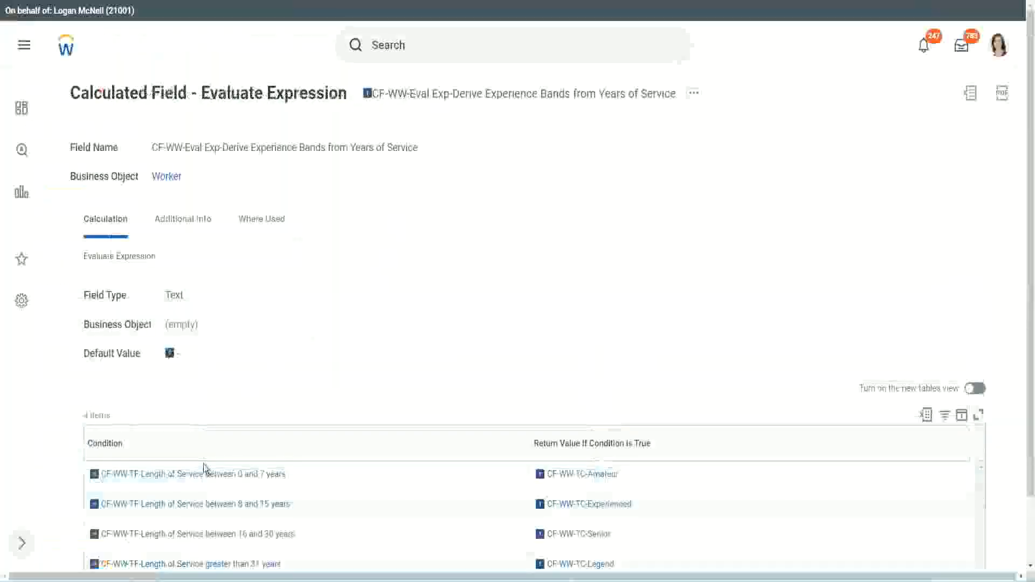
Step: Copy the condition CF-WW-TF-Length of Service between 16 and 30 years into the second row and move that row down to third
right_click(191, 534)
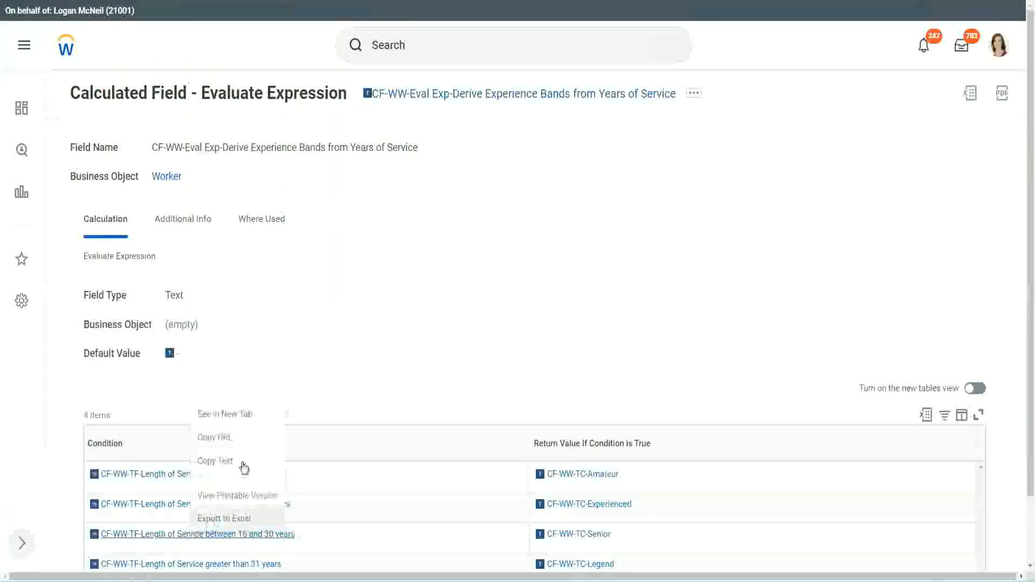
click(235, 461)
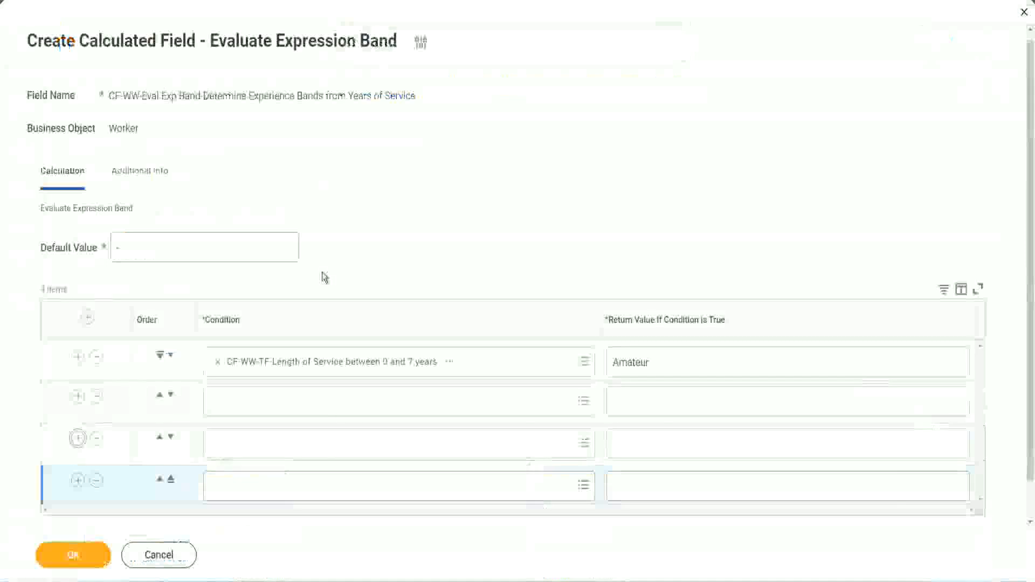
click(260, 393)
key(ctrl+v)
key(Return)
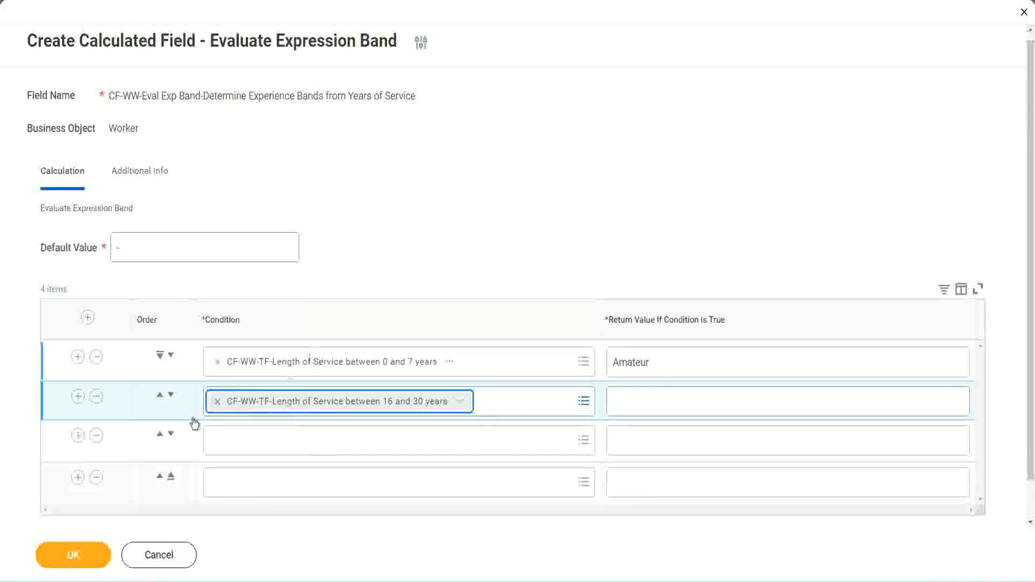
click(170, 395)
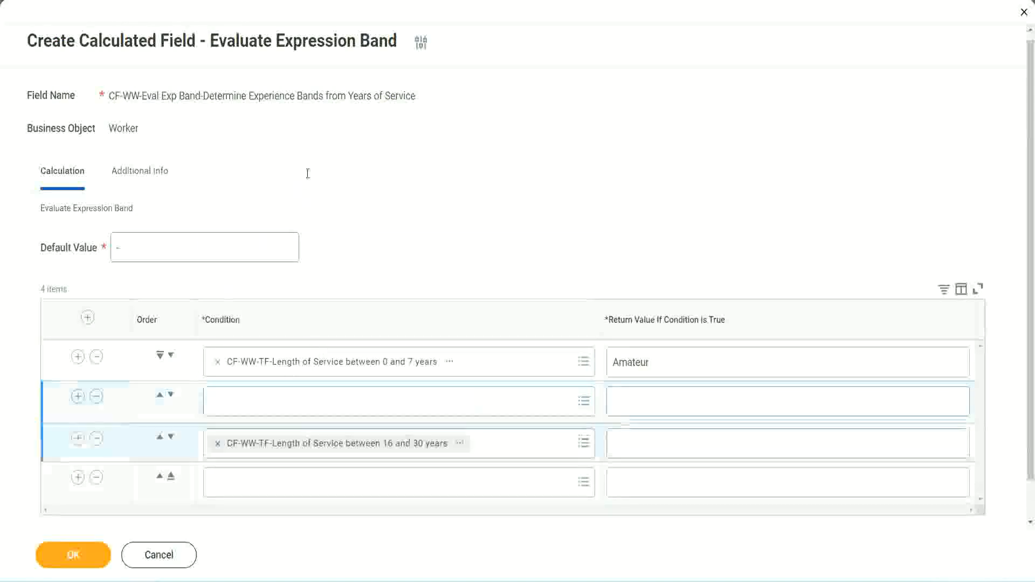